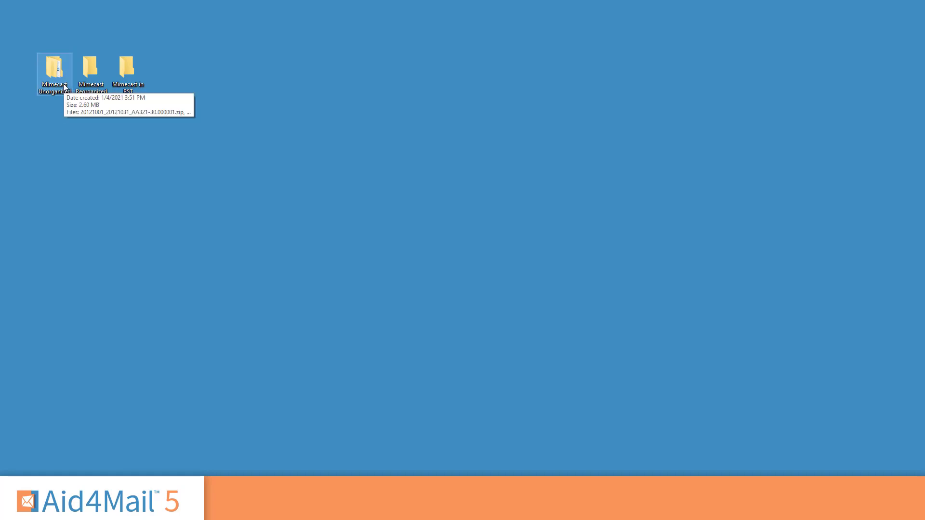
Step: View the zip archives in the Mimecast Unorganized folder on the desktop
double_click(64, 87)
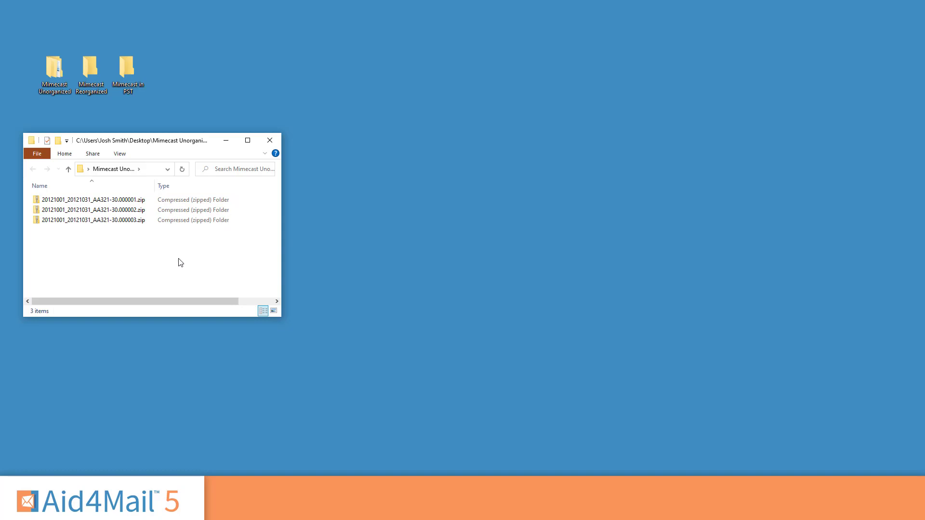
left_click(226, 141)
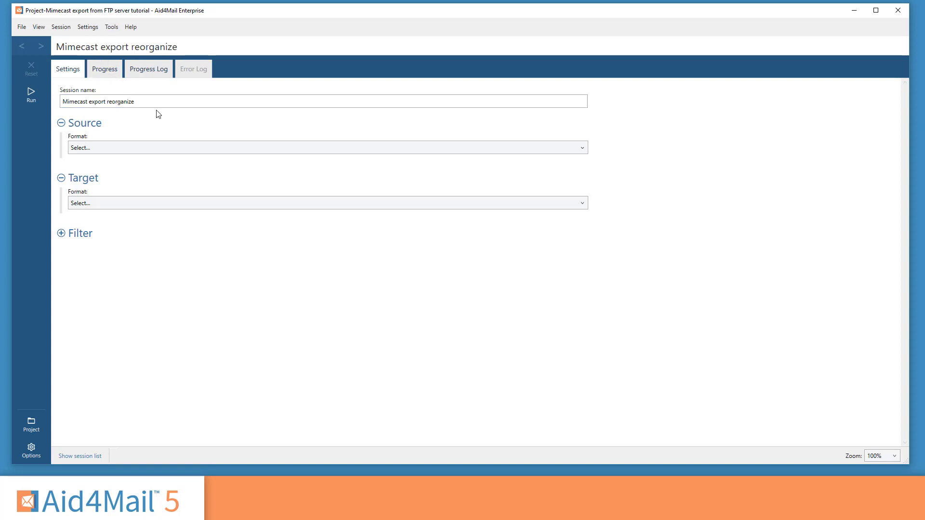
Step: Set the session's source format to Mimecast SJF format and its target format to EML
left_click(145, 148)
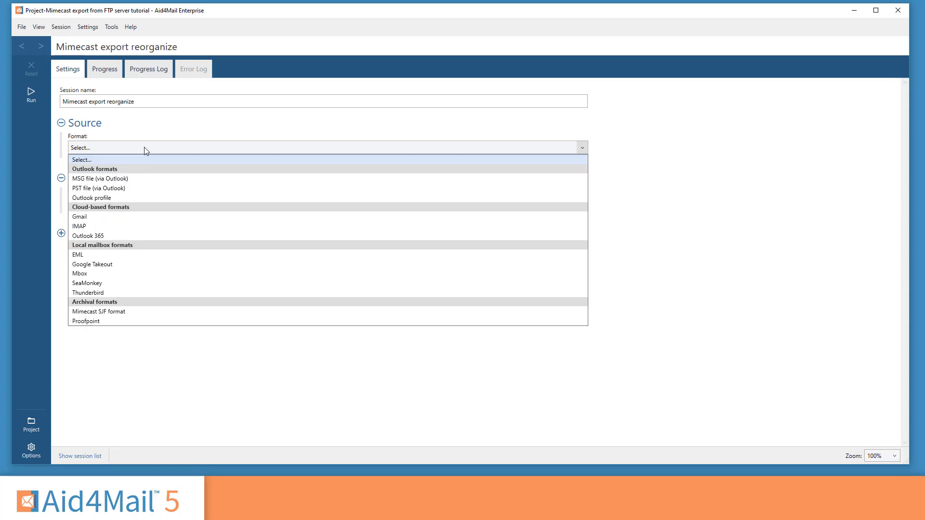
left_click(122, 312)
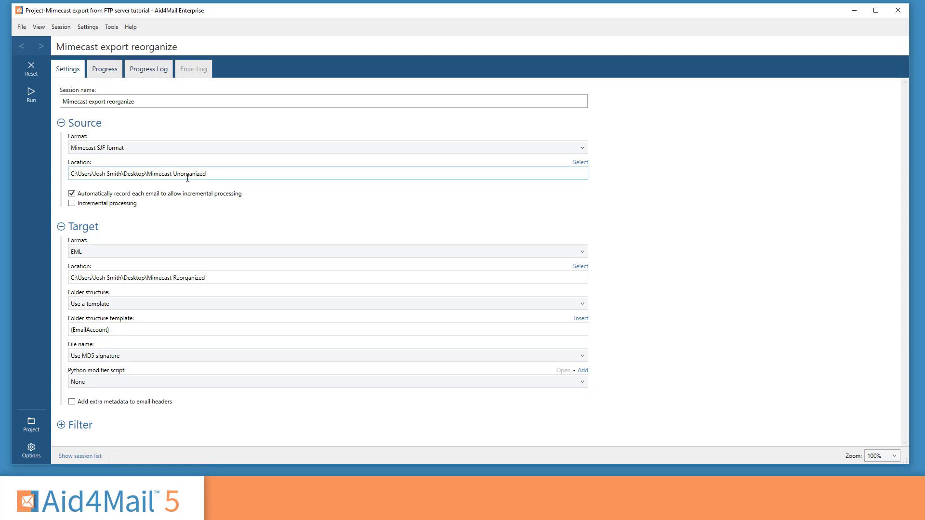
left_click(95, 253)
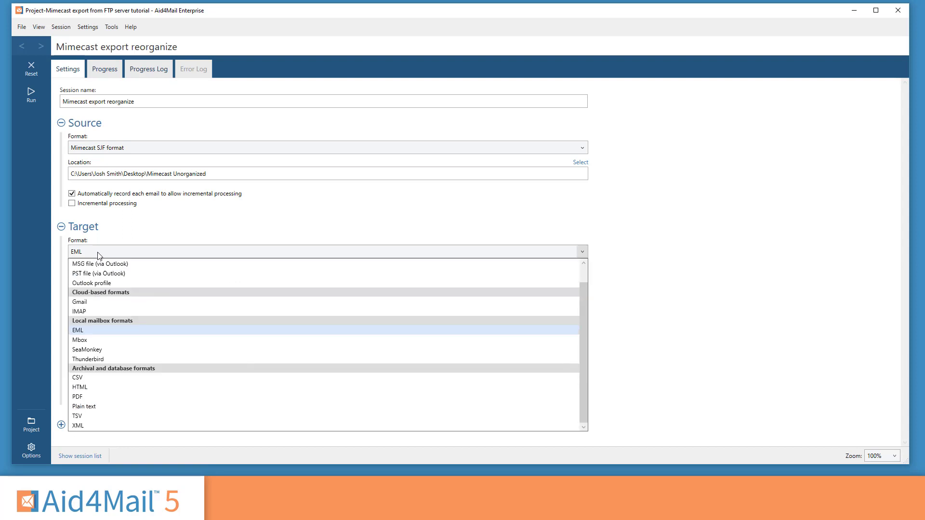
left_click(103, 334)
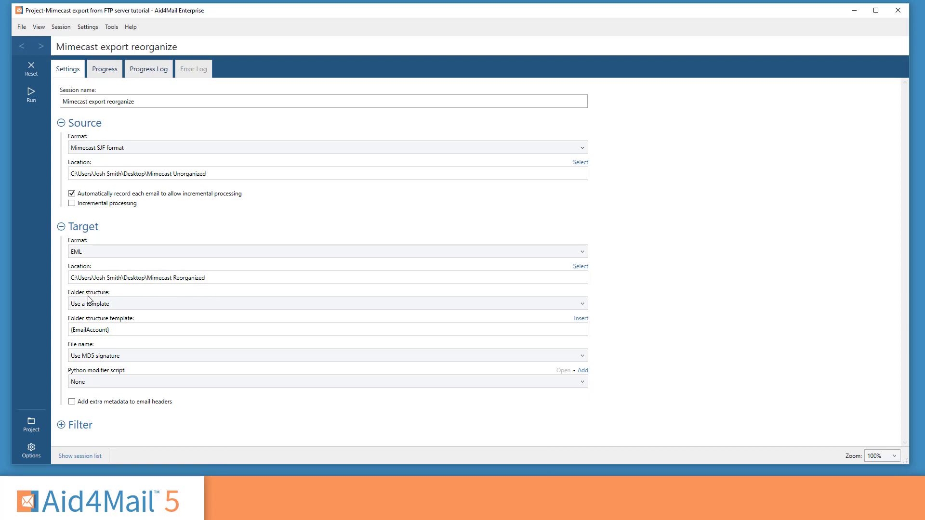
Step: Set the target folder structure to use a template, with {EmailAccount:*enron.com} as the folder structure template
left_click(130, 307)
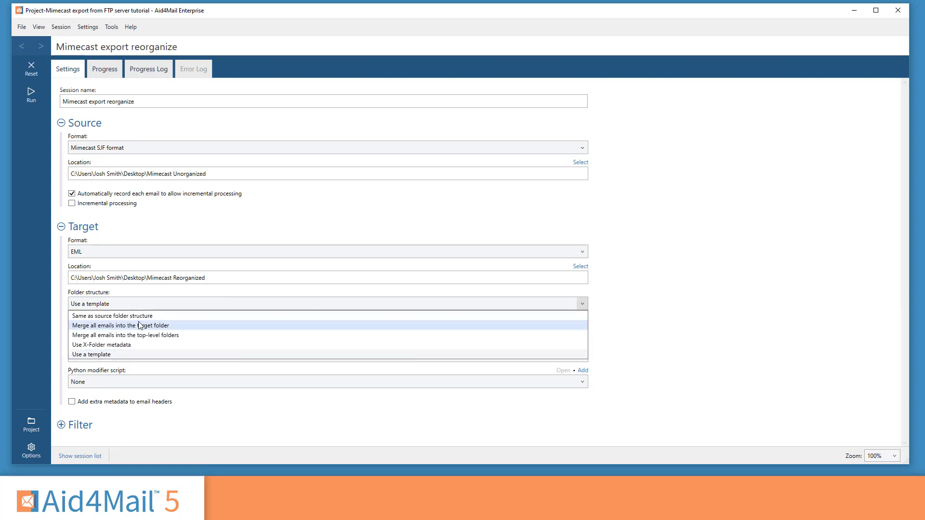
left_click(122, 355)
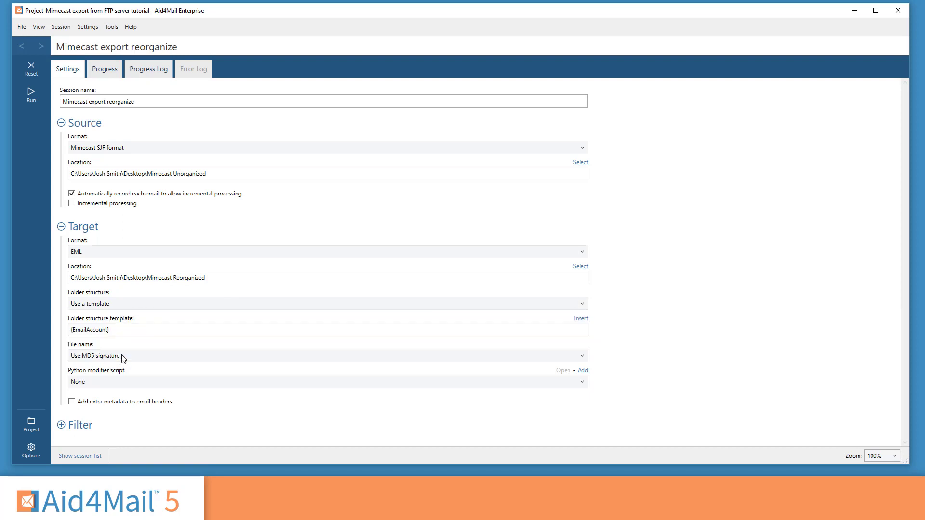
left_click(98, 330)
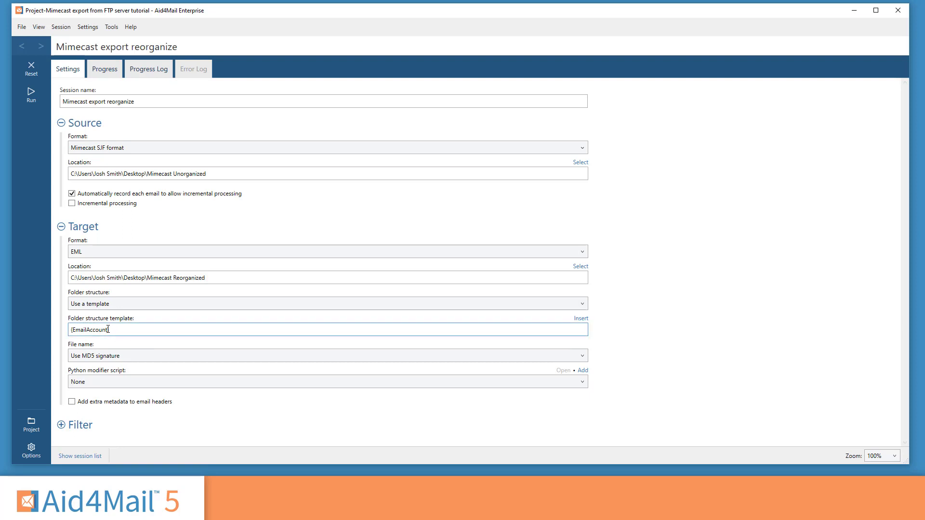
left_click_drag(113, 330, 73, 330)
key("BackSpace")
left_click(580, 320)
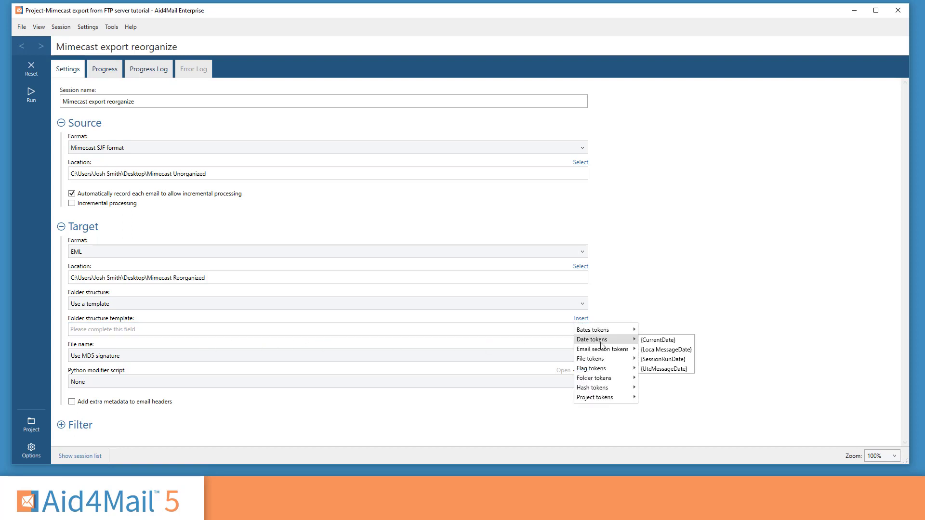
mouse_move(616, 353)
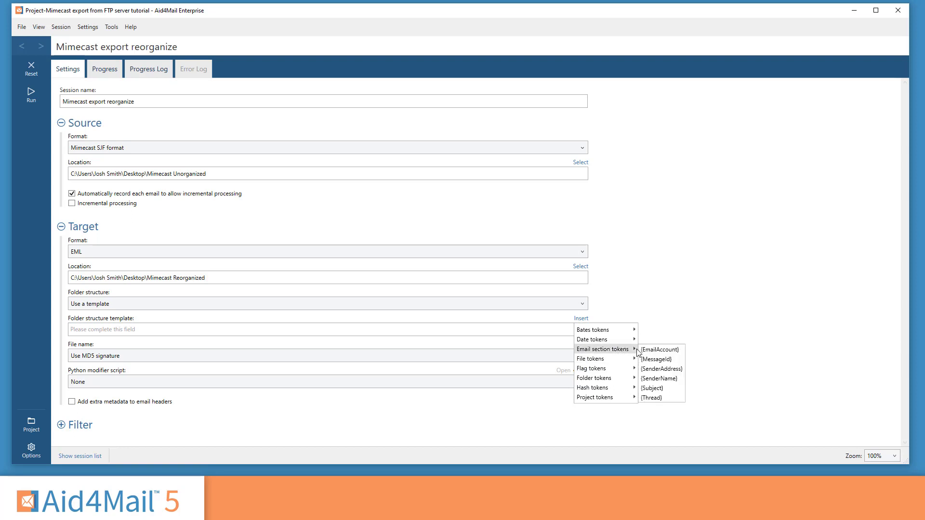
left_click(666, 352)
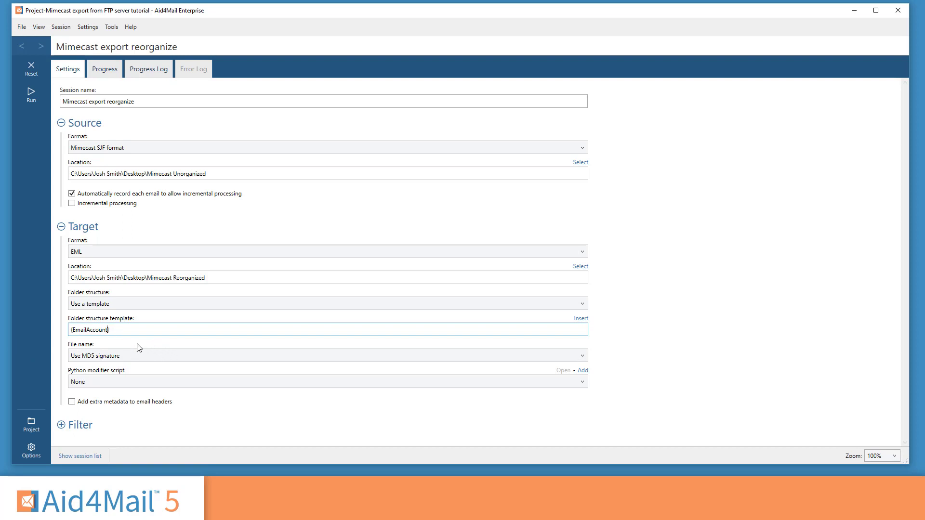
type(":*enron.com")
Step: Set the target file name option to Use FNV-1a signature and run the Mimecast export reorganize session
left_click(91, 357)
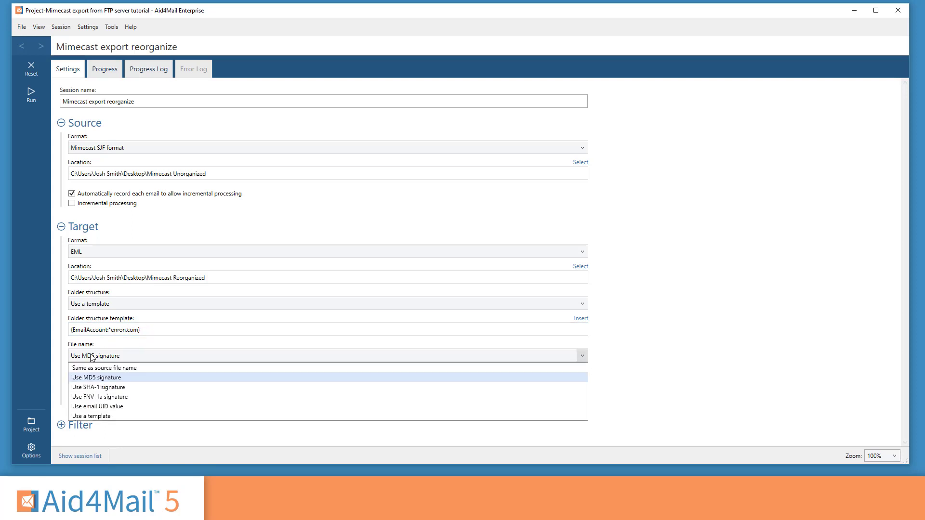
left_click(129, 398)
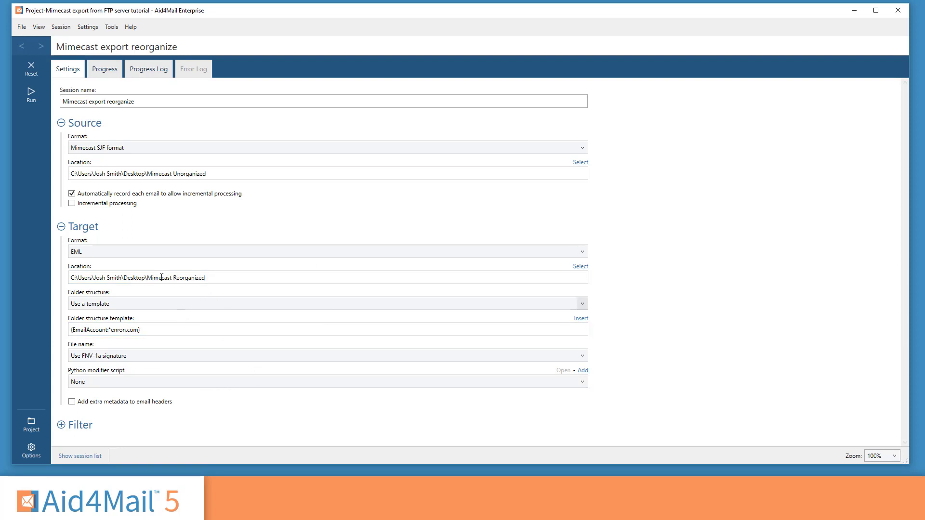
left_click(30, 100)
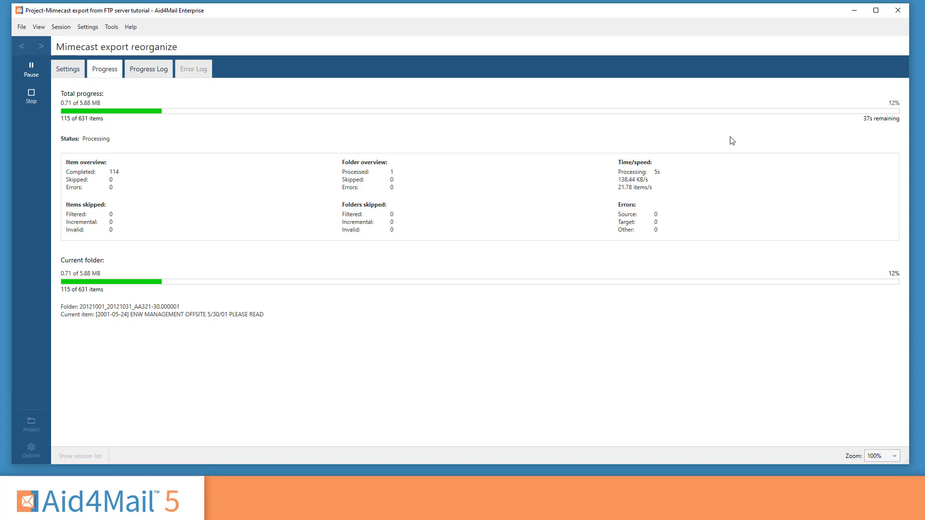
Step: Switch to the Mimecast Reorganized folder on the desktop and examine the EML files inside one email account's subfolder
left_click(850, 13)
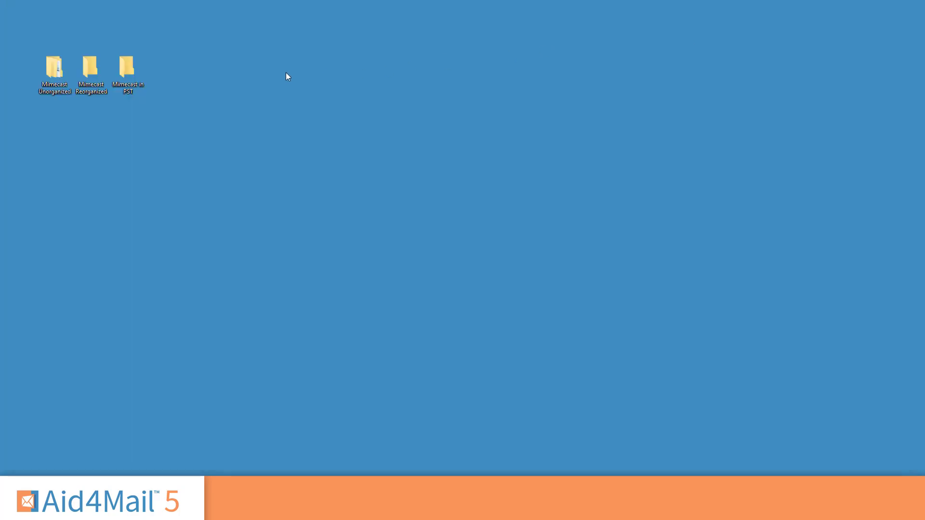
double_click(99, 87)
left_click(262, 151)
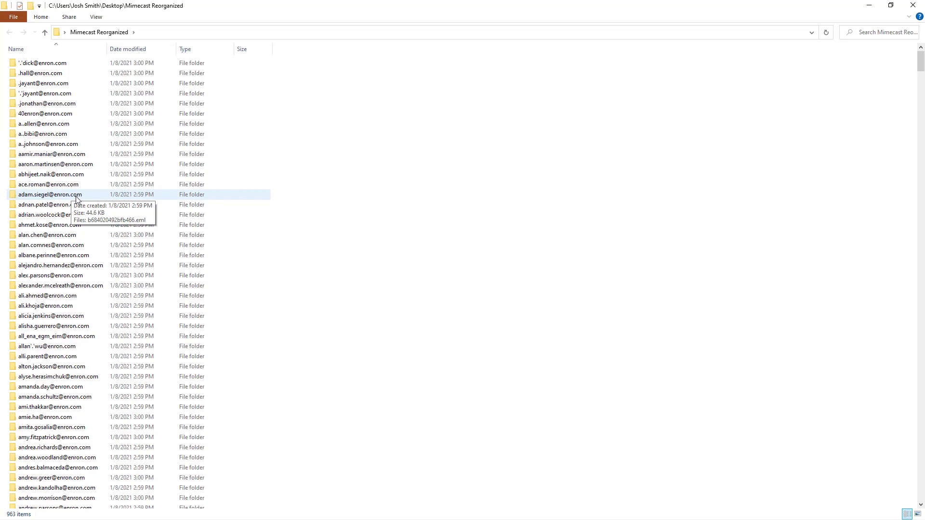
double_click(130, 195)
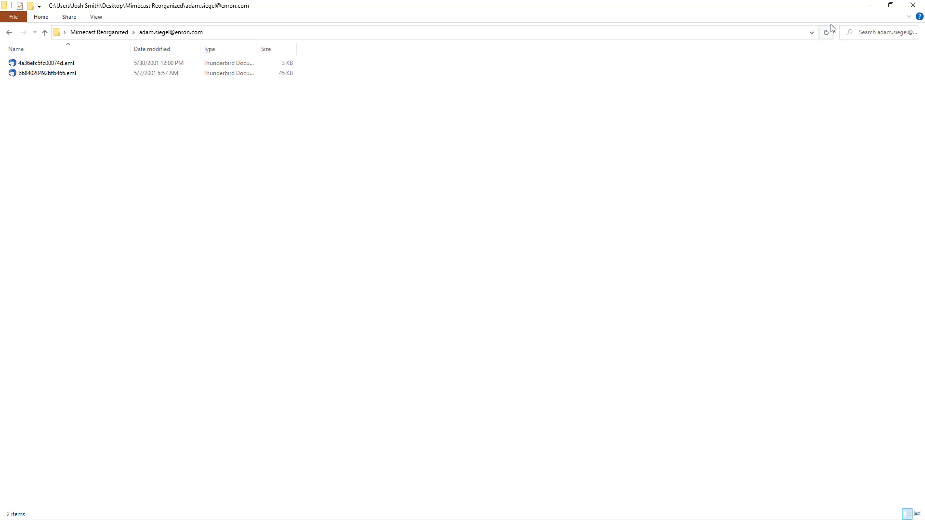
left_click(868, 6)
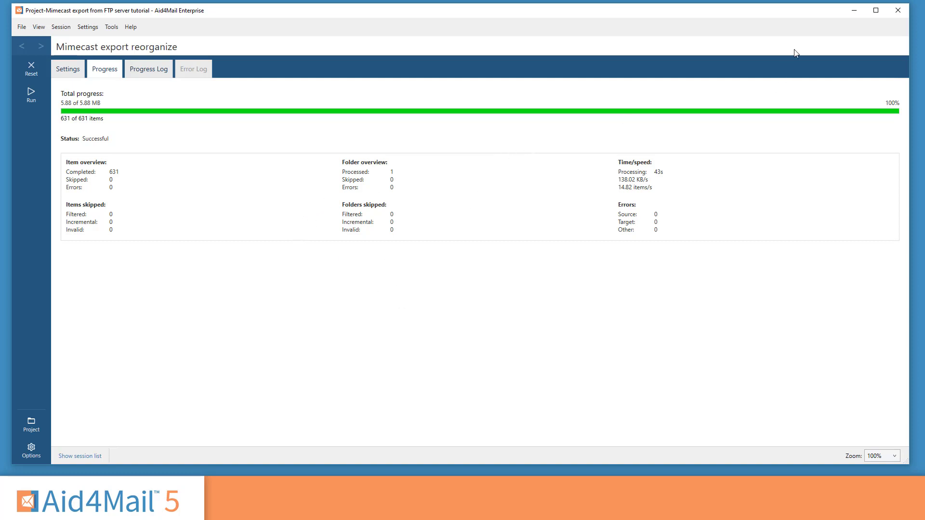
Step: Reopen the Mimecast Reorganized folder to review its list of email account subfolders
left_click(854, 10)
double_click(100, 73)
left_click(271, 162)
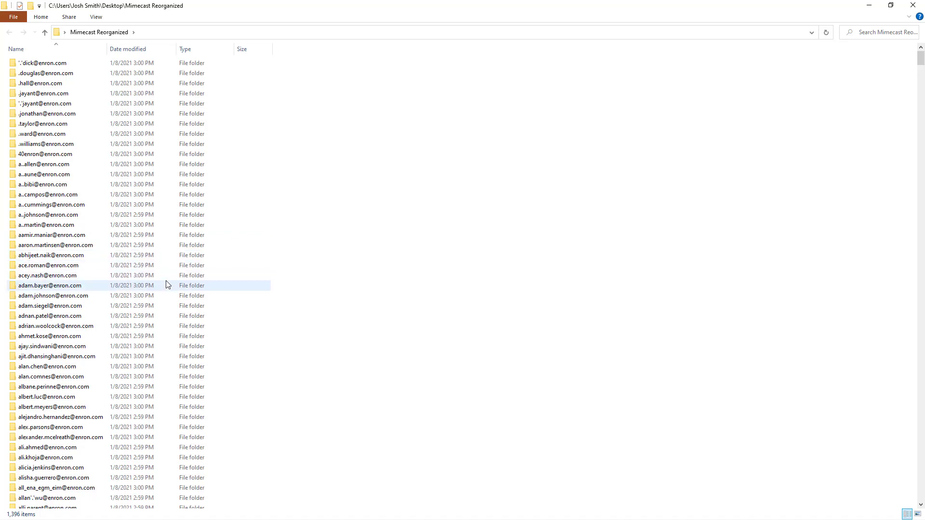
left_click(869, 5)
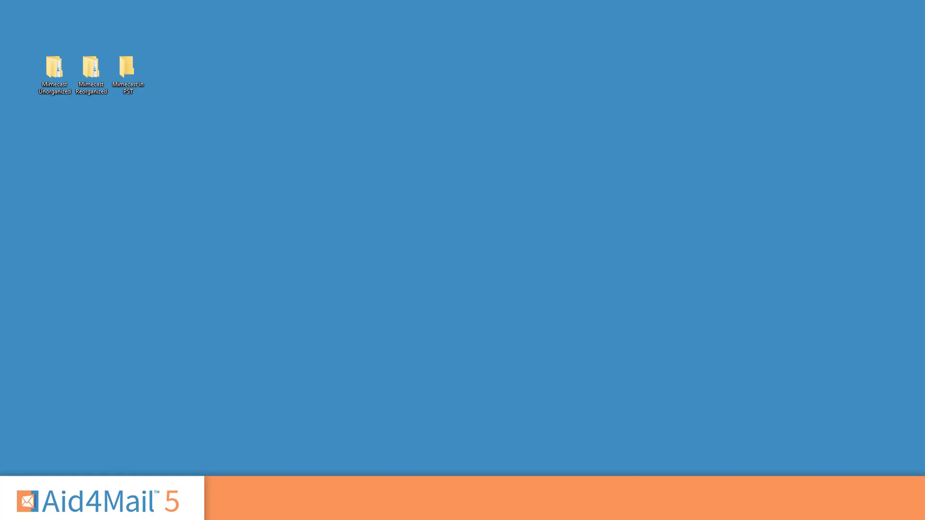
double_click(95, 86)
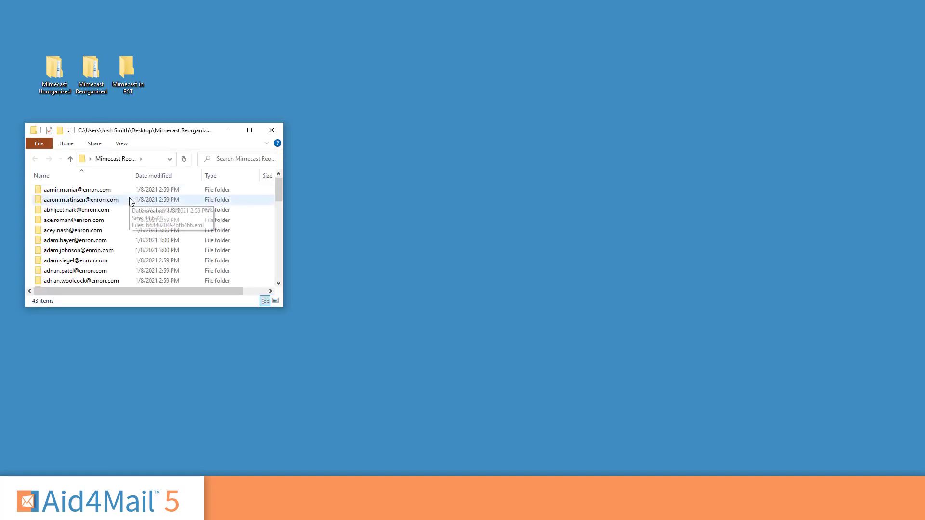
left_click(271, 131)
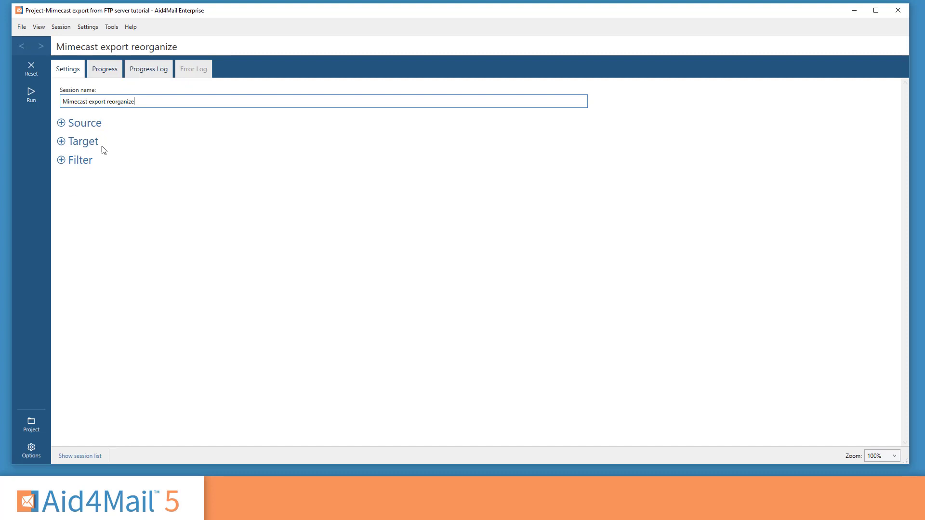
Step: In the session settings, choose EML as the source format and PST file (via Outlook) as the target format
left_click(88, 127)
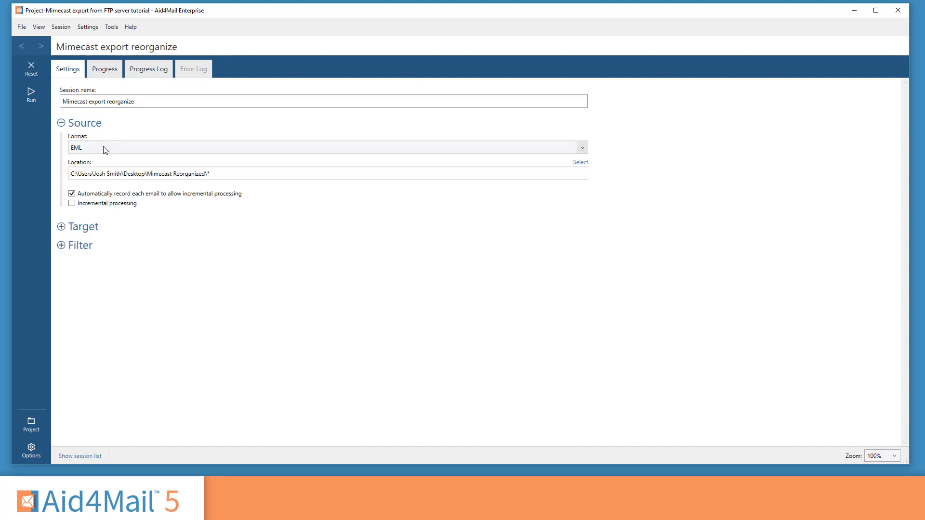
left_click(83, 149)
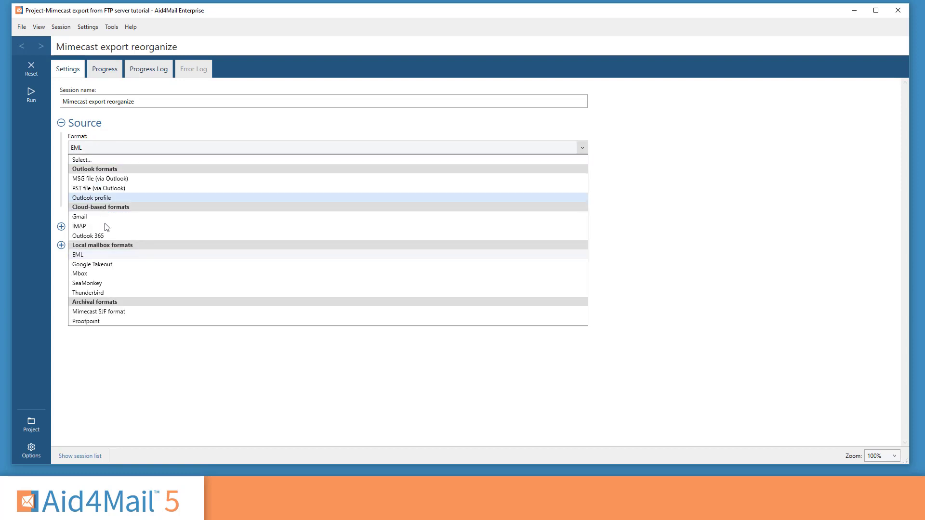
left_click(107, 256)
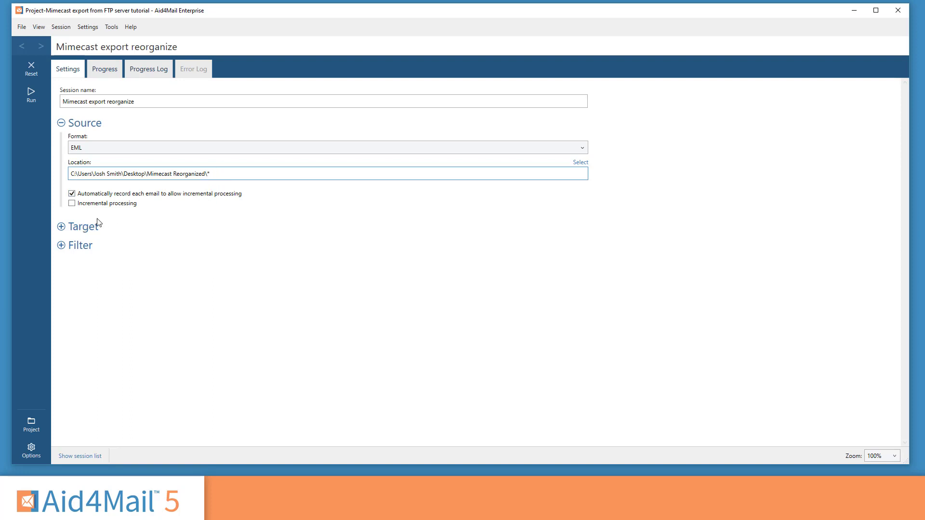
left_click(95, 234)
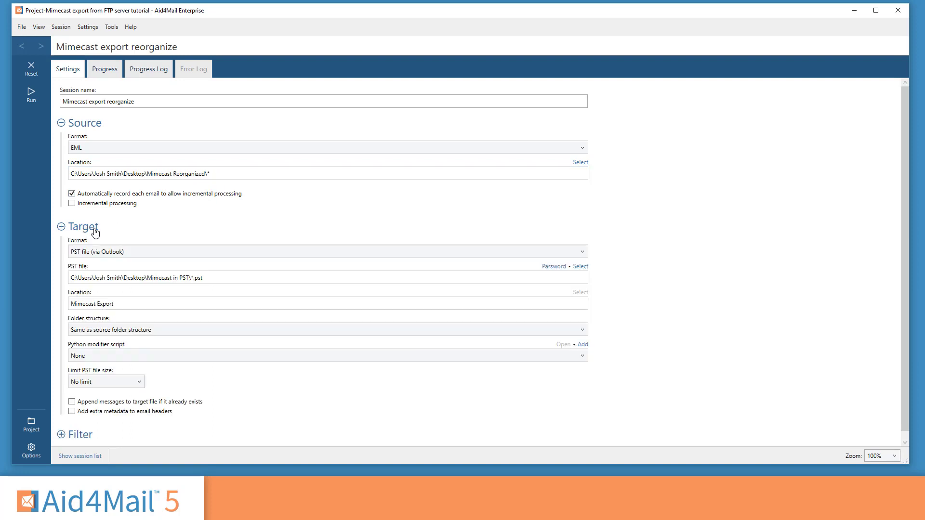
left_click(153, 252)
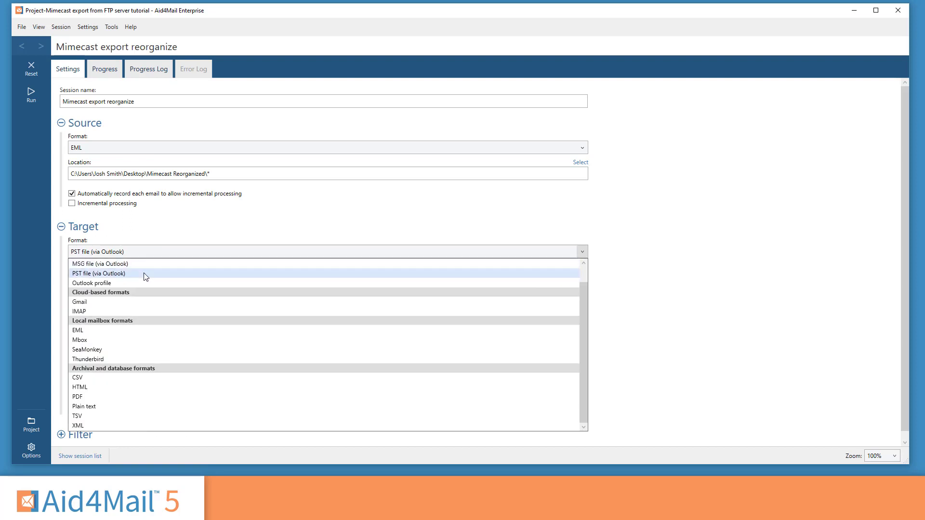
left_click(146, 273)
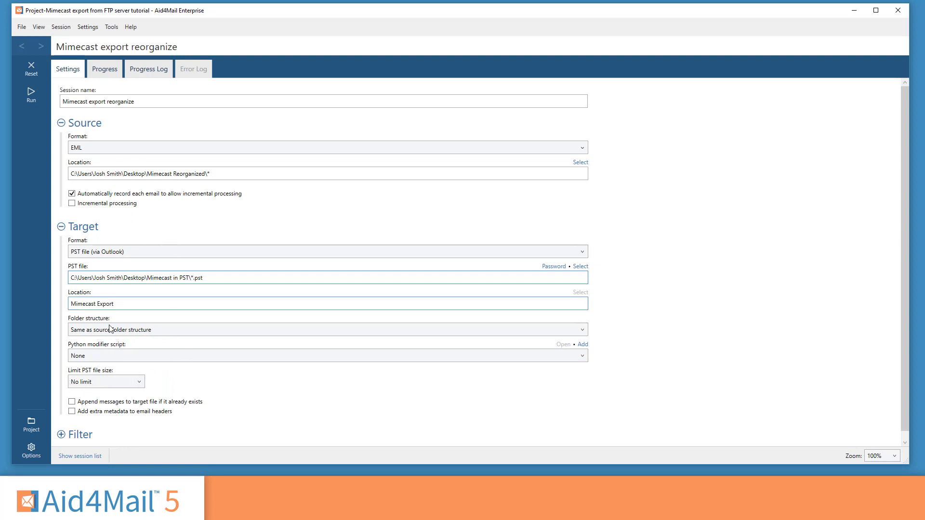
Step: Show the session list and duplicate the wildcard session to produce a separate session for each account folder
left_click(88, 456)
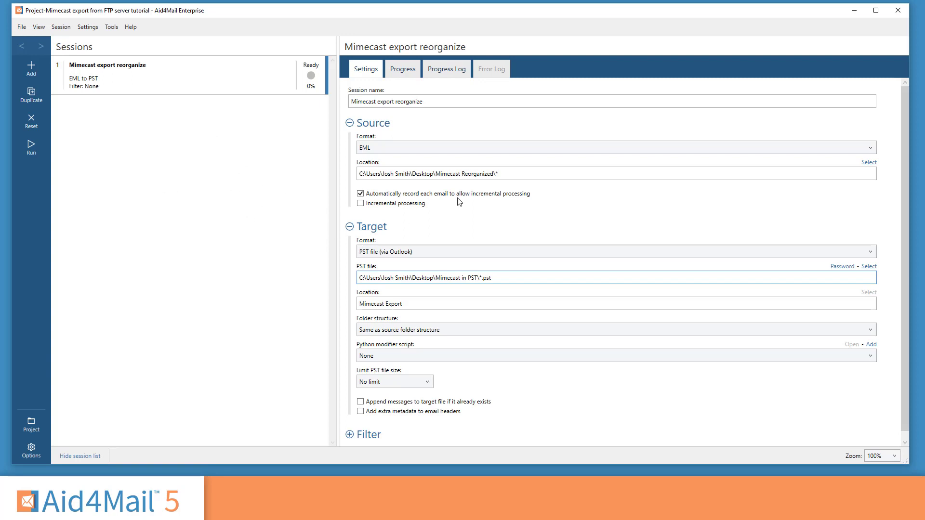
left_click(26, 95)
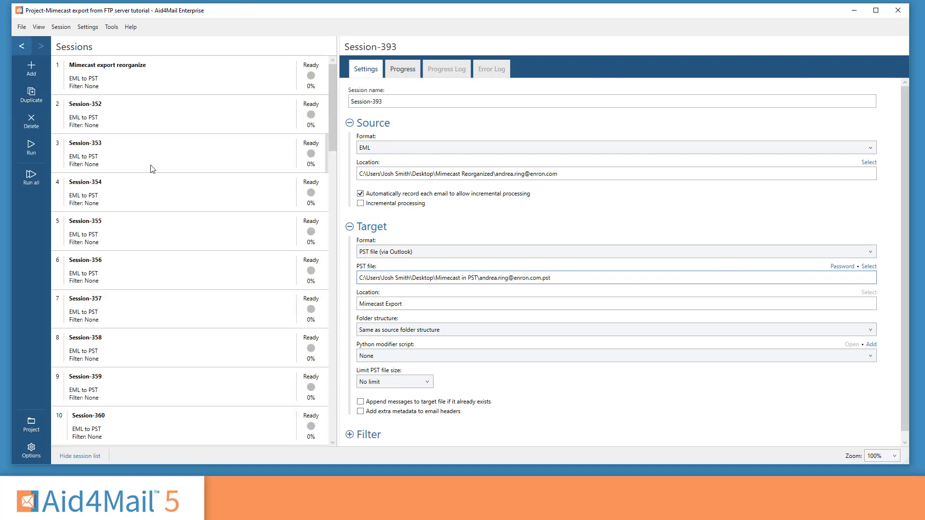
Step: Go through the first sessions in the list, examining each one's source location and target PST file path
left_click(131, 79)
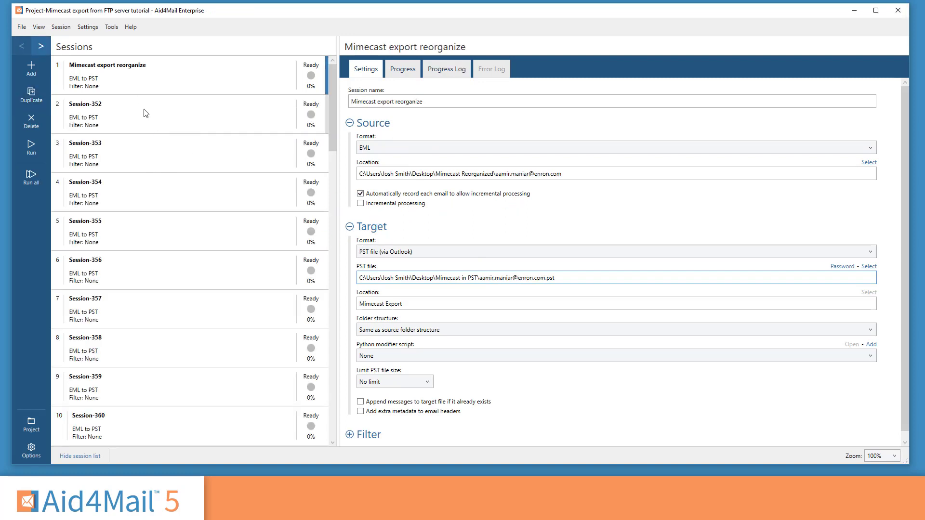
key("Down")
key("Down")
key("Down")
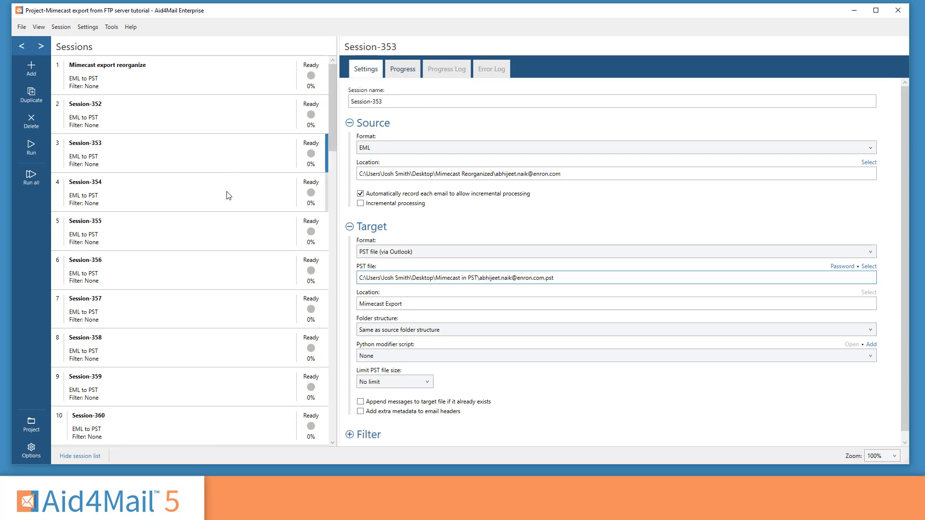
key("Down")
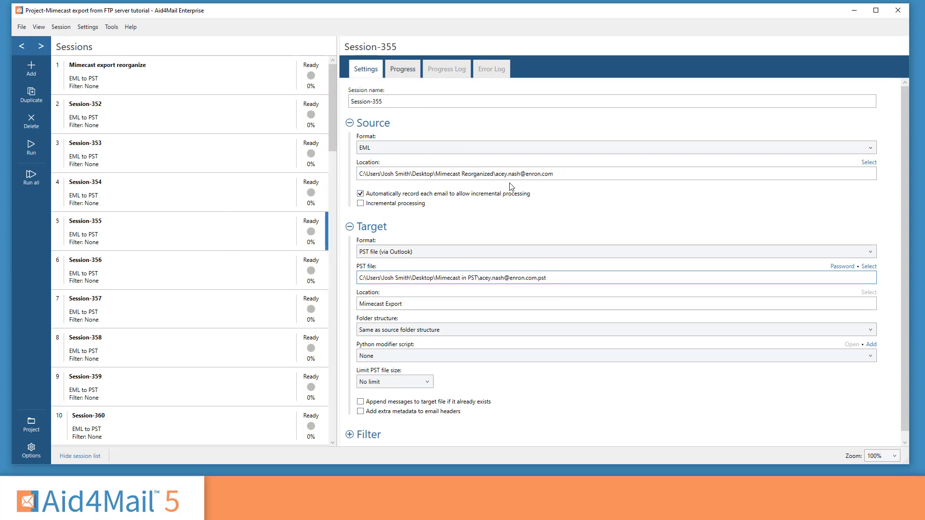
key("Down")
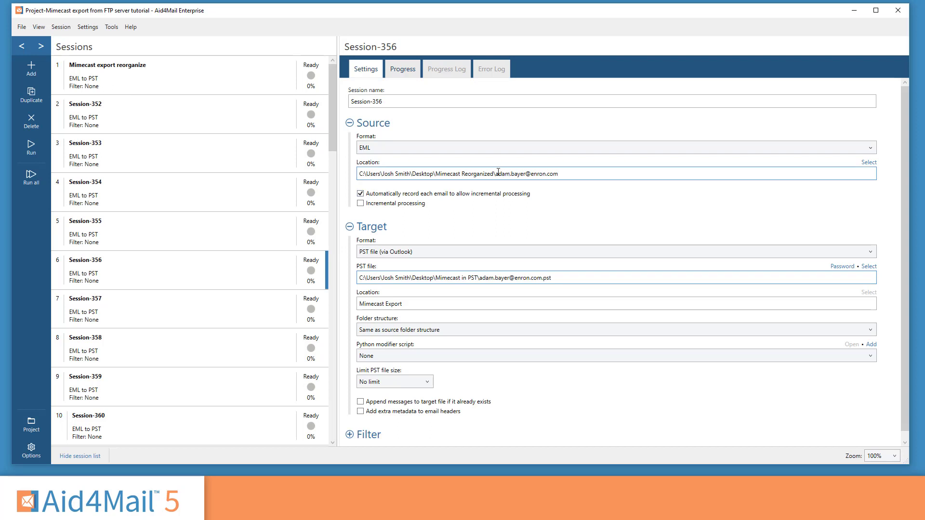
Step: Examine the source location and PST file path of Session-356, and return to the Mimecast export reorganize session
left_click_drag(560, 176, 347, 174)
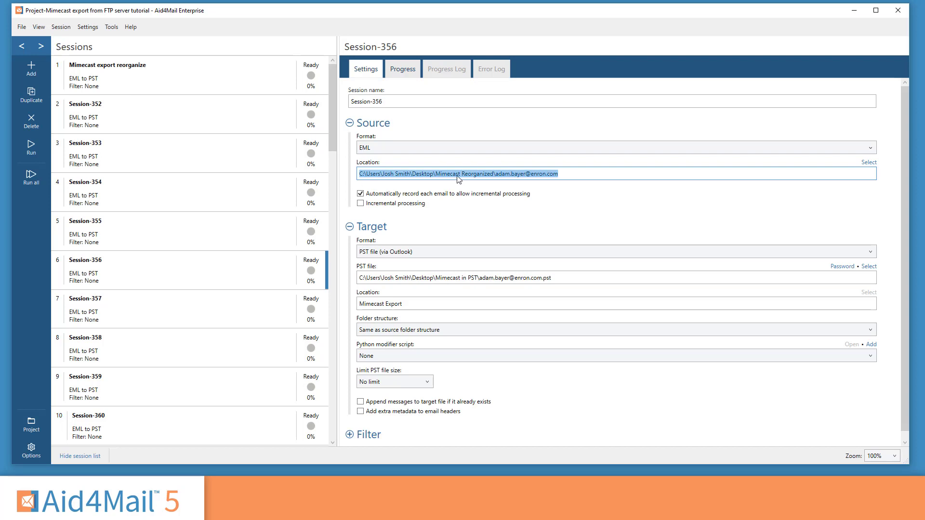
left_click(596, 181)
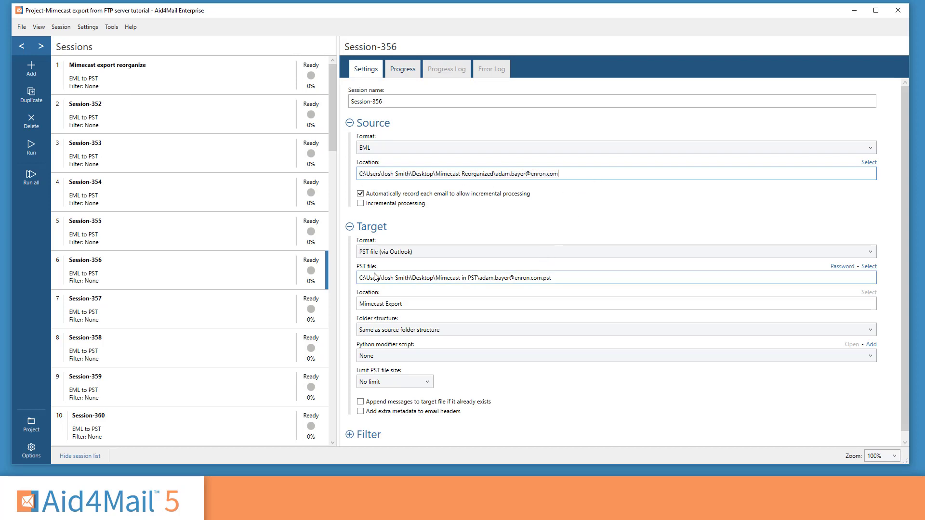
left_click_drag(563, 280, 596, 284)
left_click(596, 283)
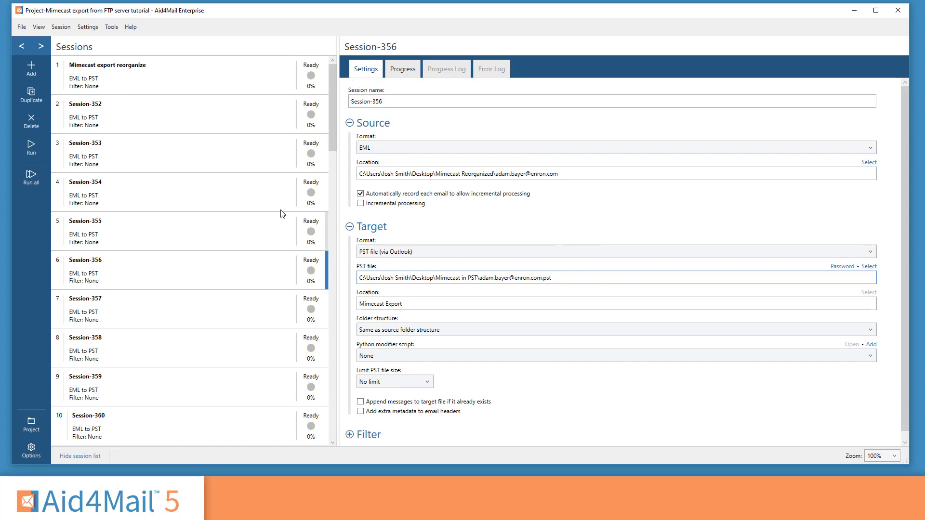
left_click(156, 85)
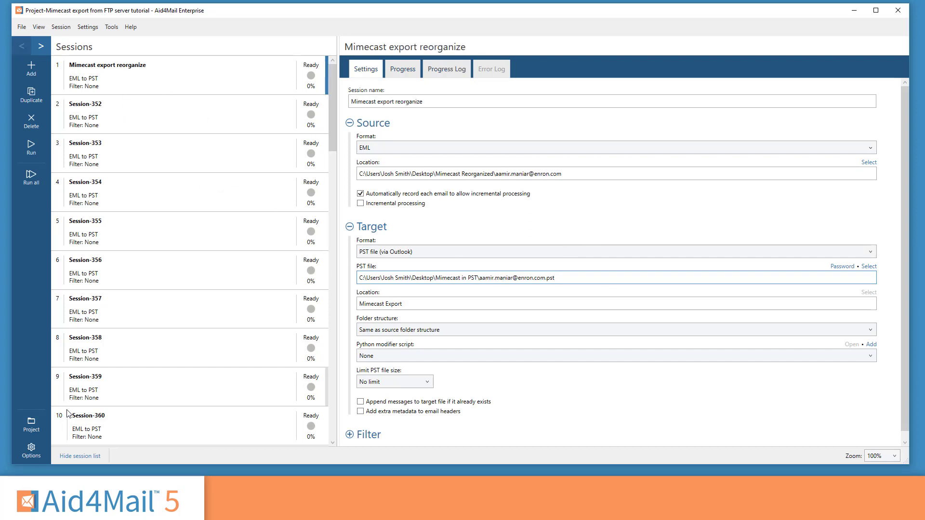
Step: In the session options, set the maximum number of sessions running concurrently to 3
left_click(31, 452)
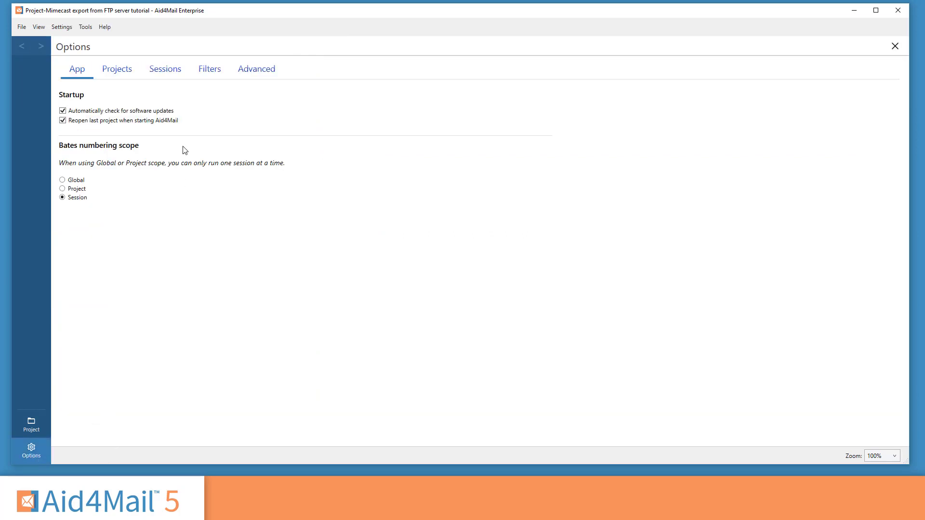
left_click(166, 70)
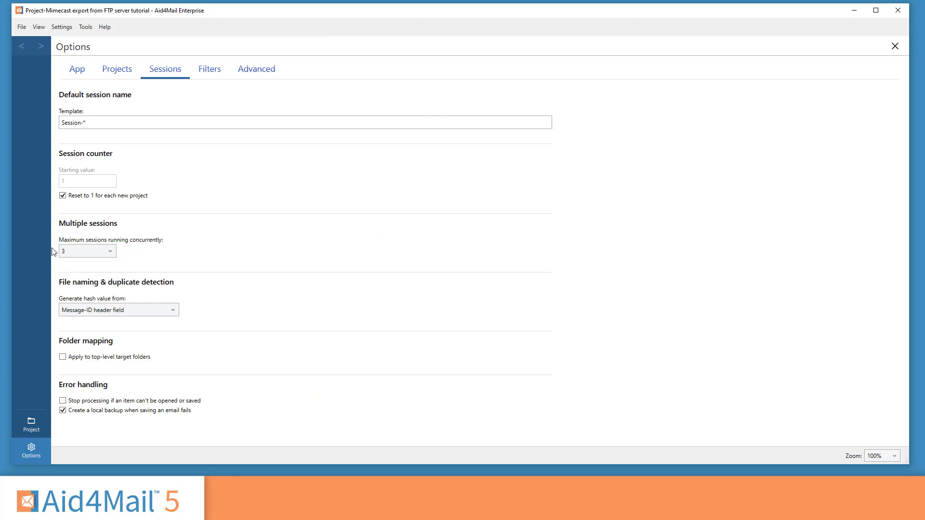
left_click(111, 252)
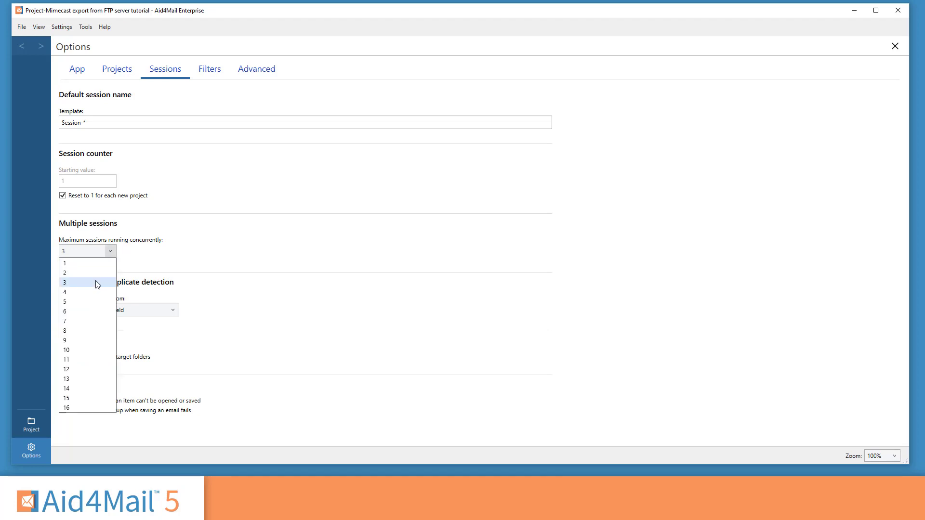
left_click(97, 284)
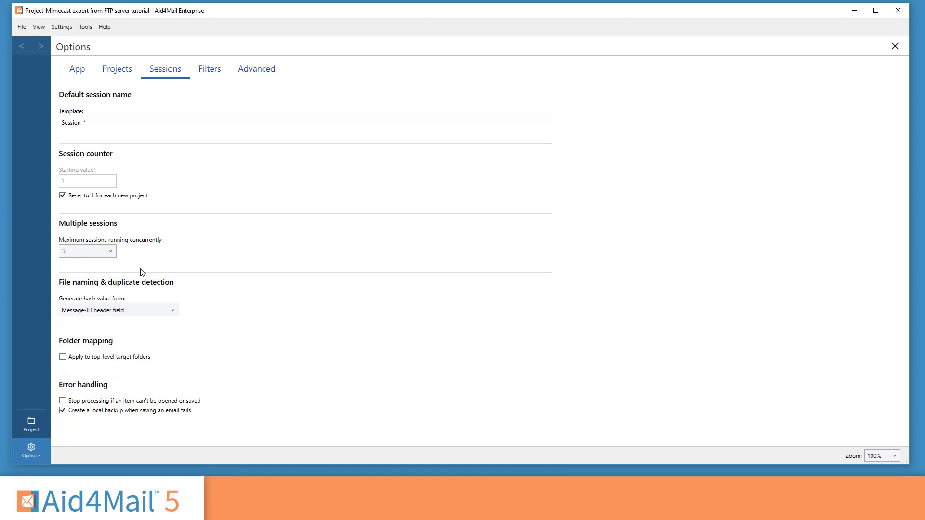
left_click(894, 46)
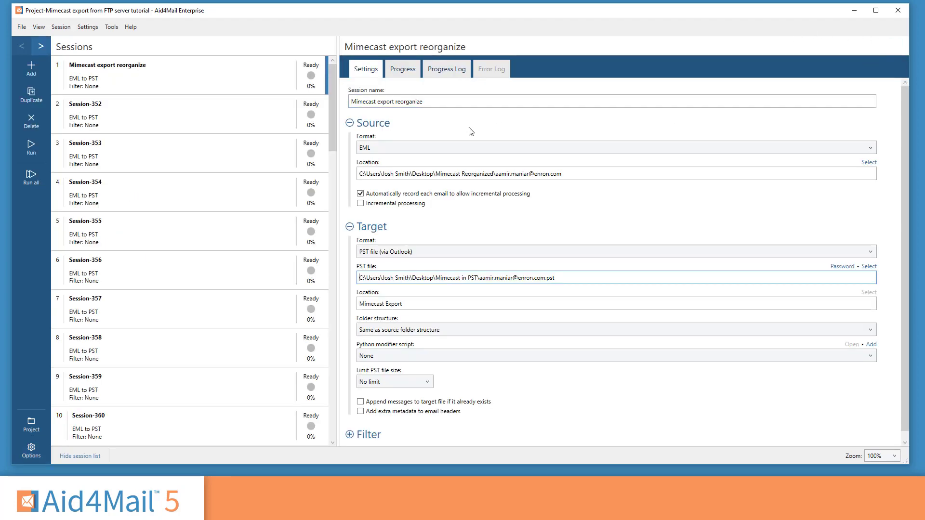
Step: Run all sessions and inspect the generated PST files in the Mimecast in PST desktop folder
left_click(33, 184)
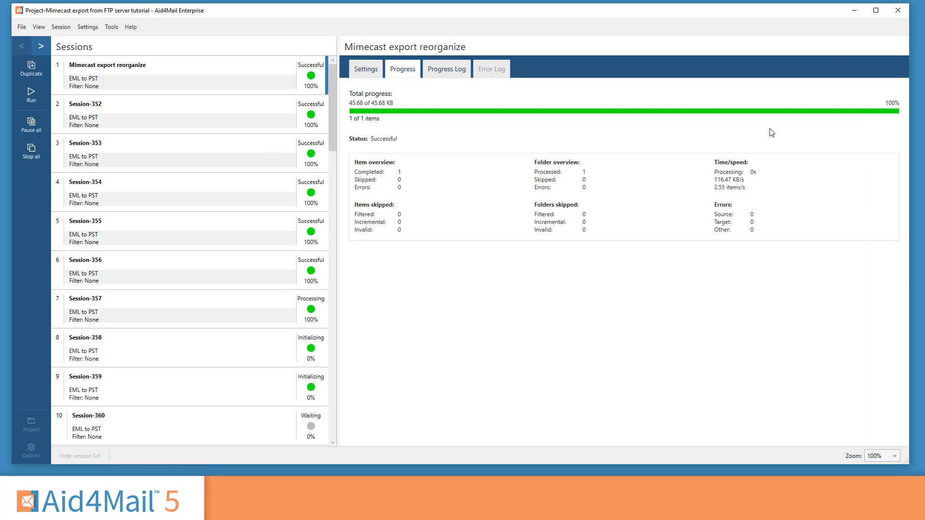
left_click(852, 10)
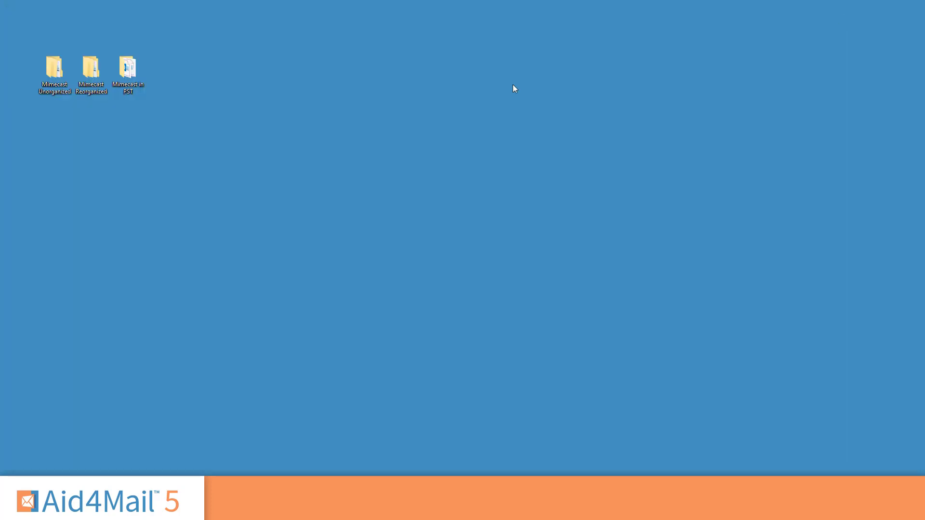
double_click(133, 89)
left_click(250, 129)
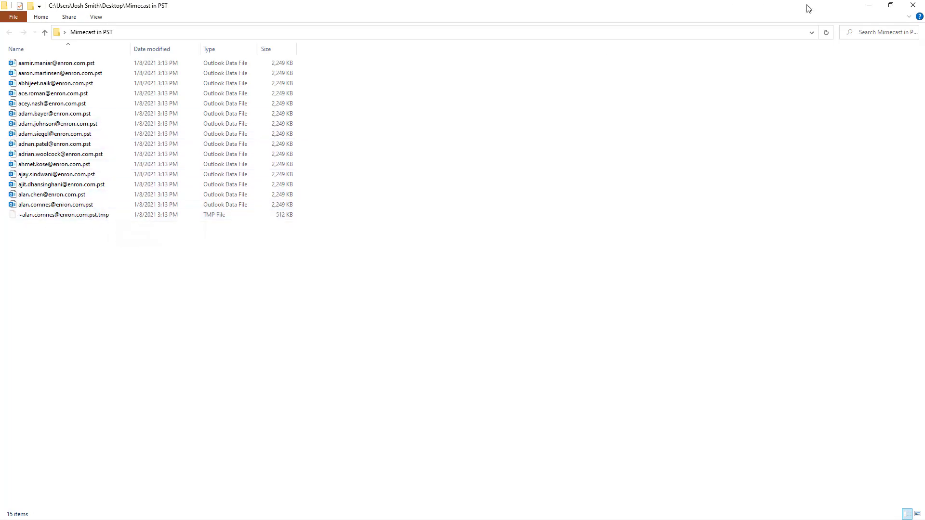
left_click(868, 5)
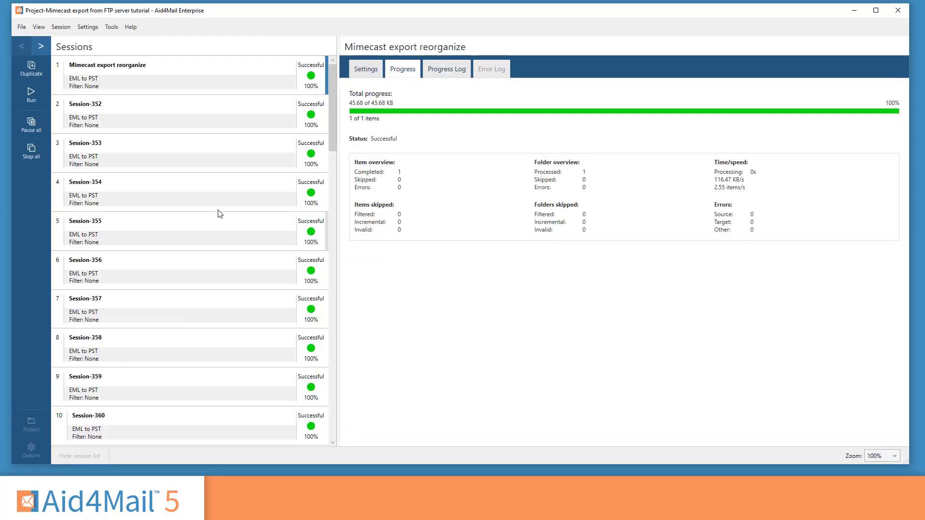
Step: Review the run status of the sessions in the list, and read the progress log of the Mimecast export reorganize session
scroll(209, 223, "down", 10)
scroll(183, 209, "down", 5)
scroll(167, 226, "up", 3)
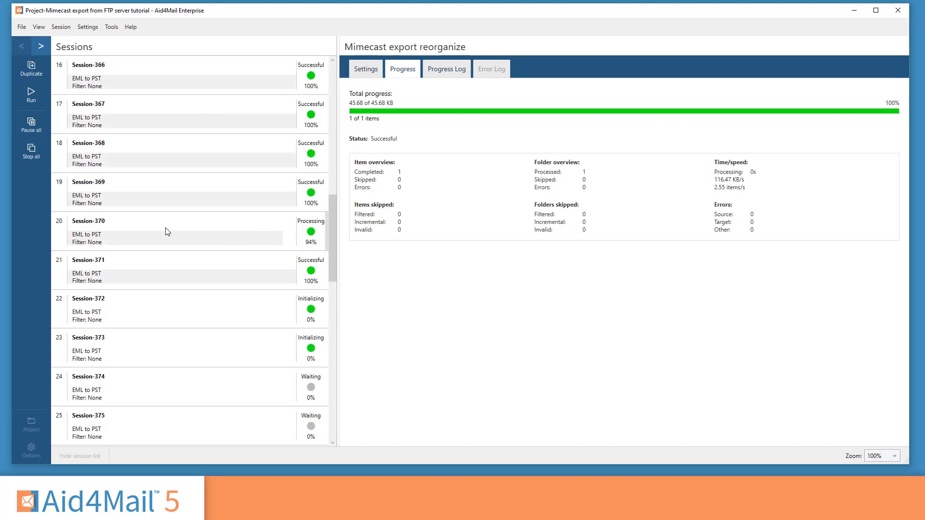
scroll(167, 222, "down", 5)
scroll(182, 200, "up", 6)
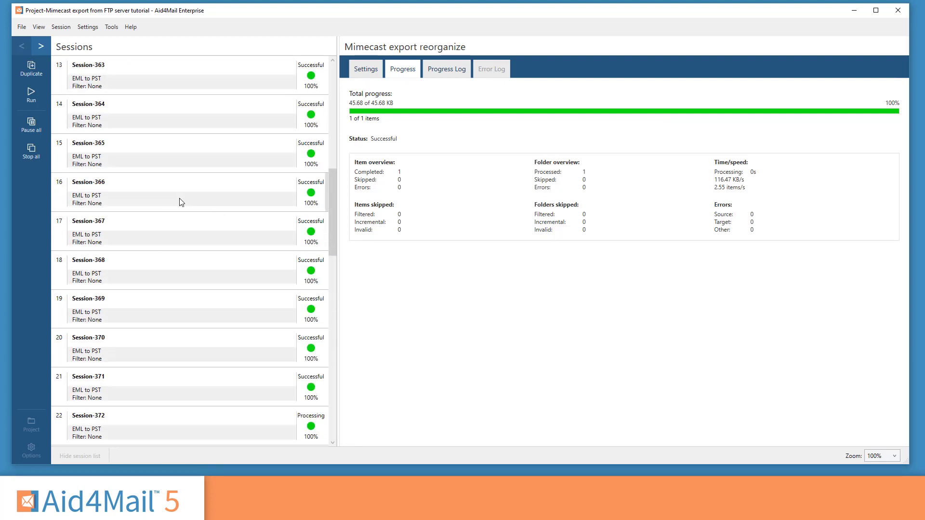
scroll(169, 208, "down", 3)
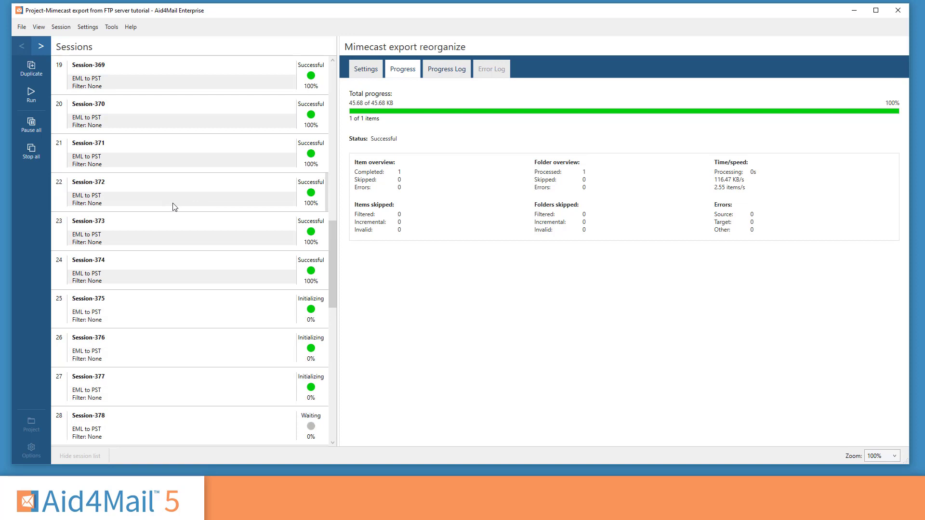
scroll(171, 228, "up", 3)
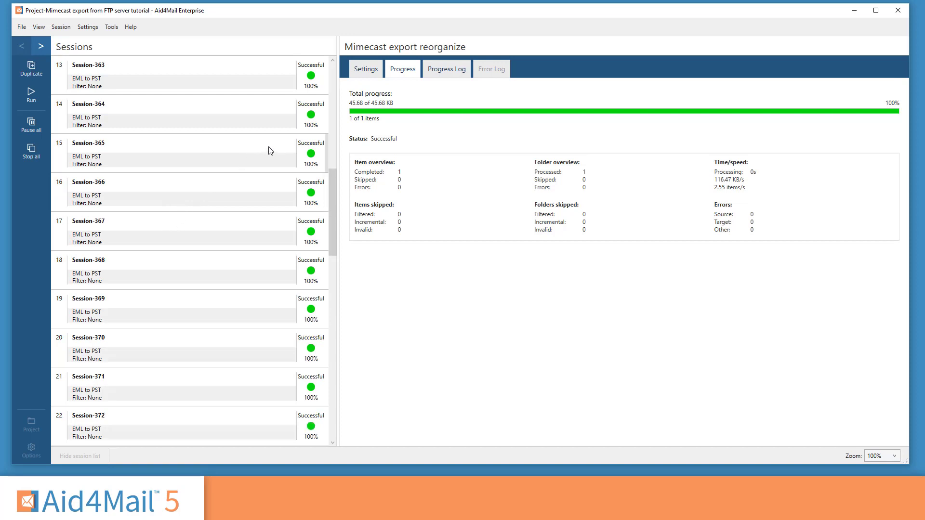
left_click(447, 72)
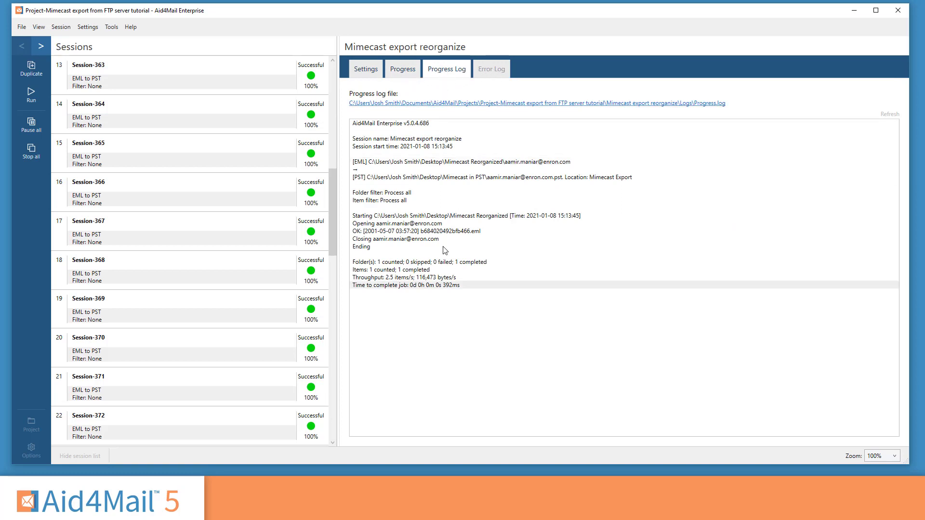
left_click(402, 70)
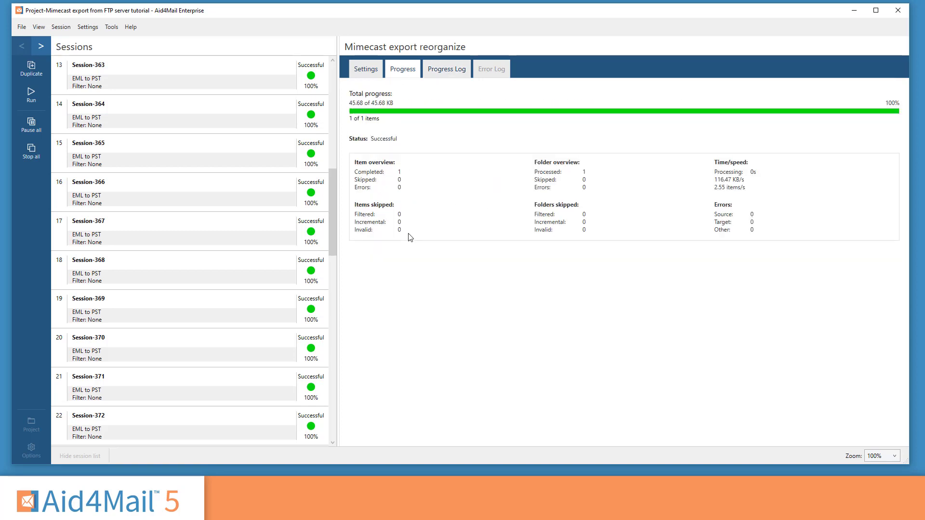